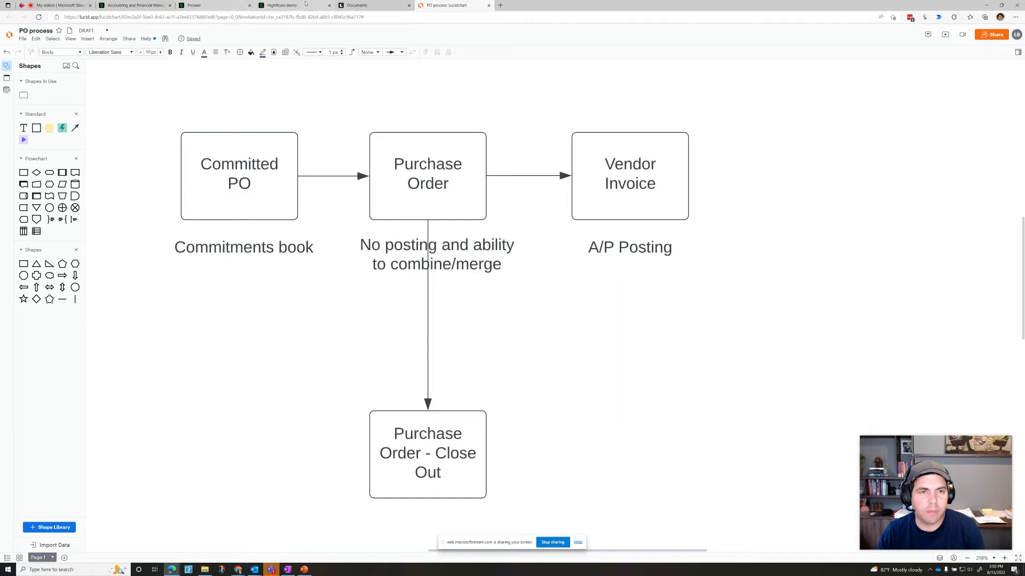
Open the Purchasing Committed PO list and start a new committed PO
left_click(289, 6)
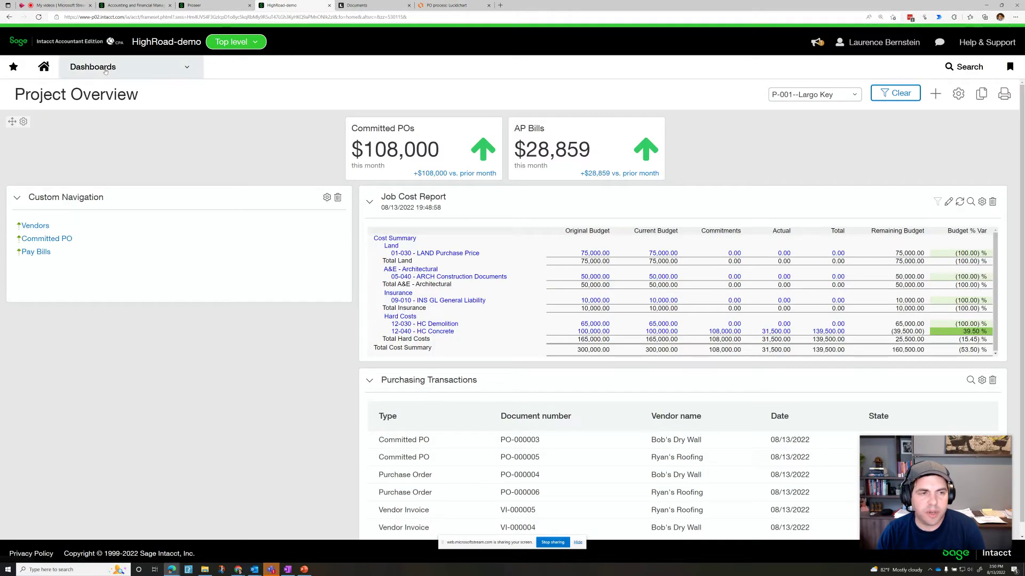
left_click(160, 67)
mouse_move(176, 286)
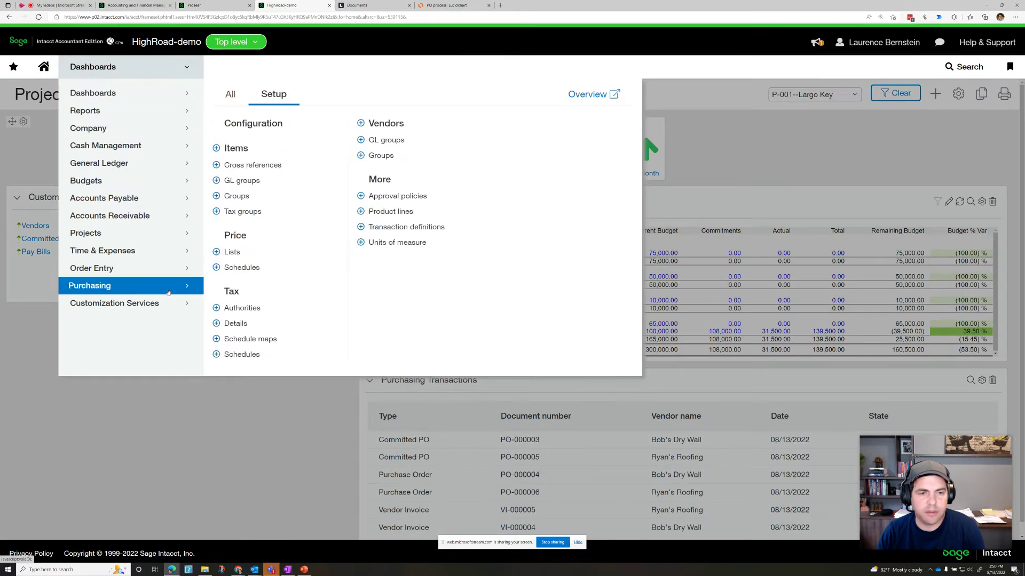
left_click(230, 94)
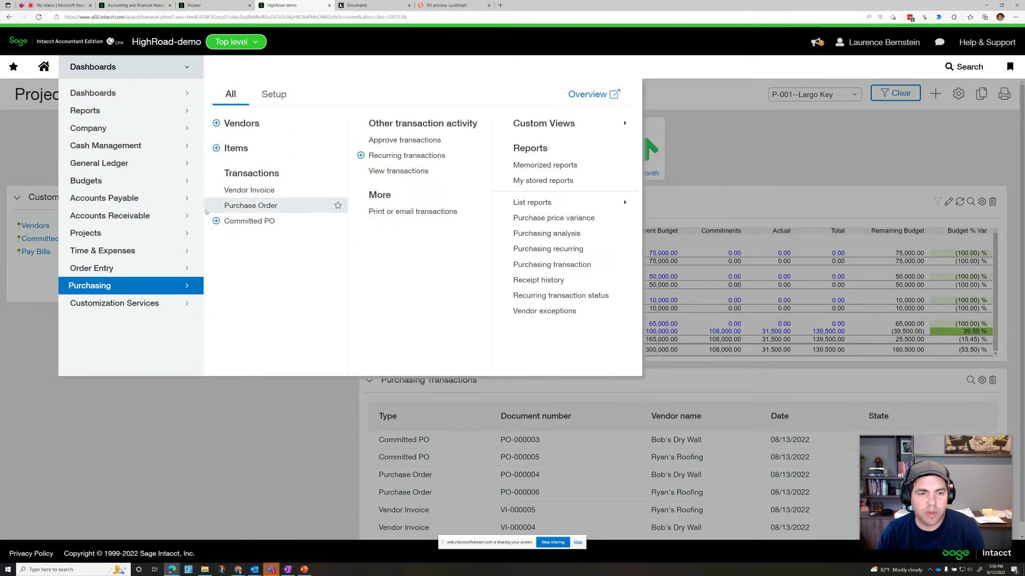
left_click(240, 221)
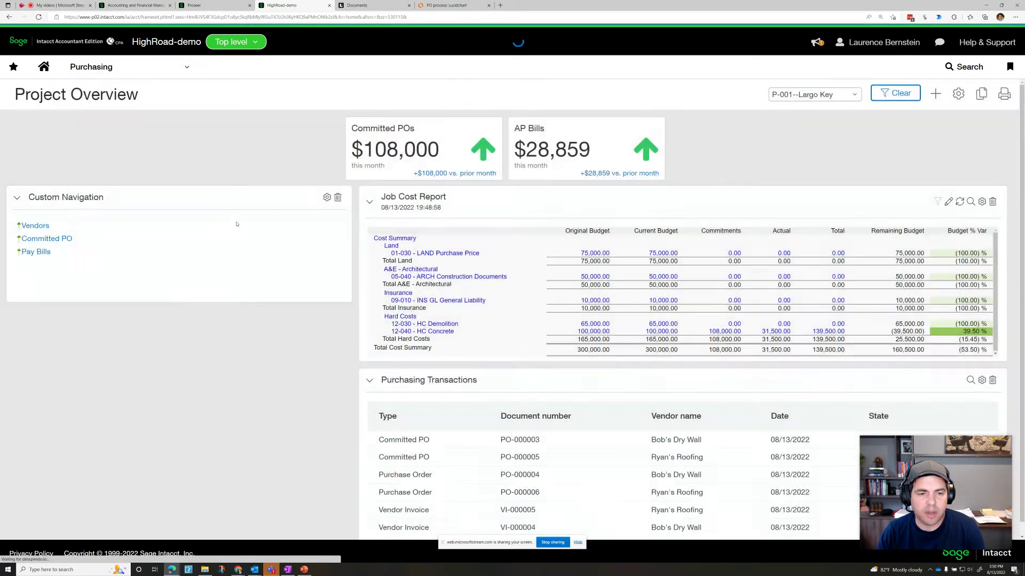
left_click(801, 93)
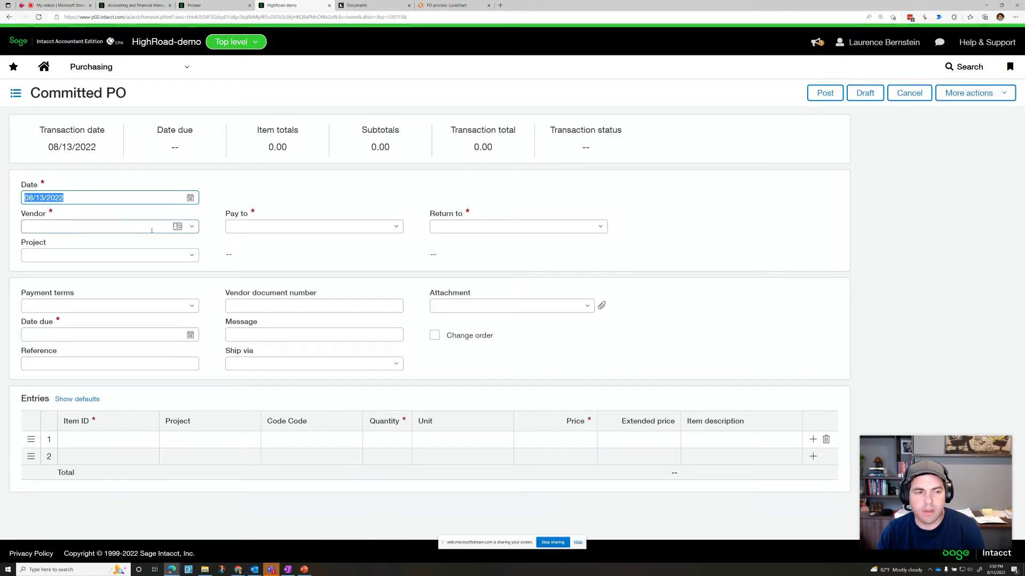
Choose vendor VEN-000007 Custom Cabinets & Kitchens LLC and project P-001--Largo Key
left_click(151, 230)
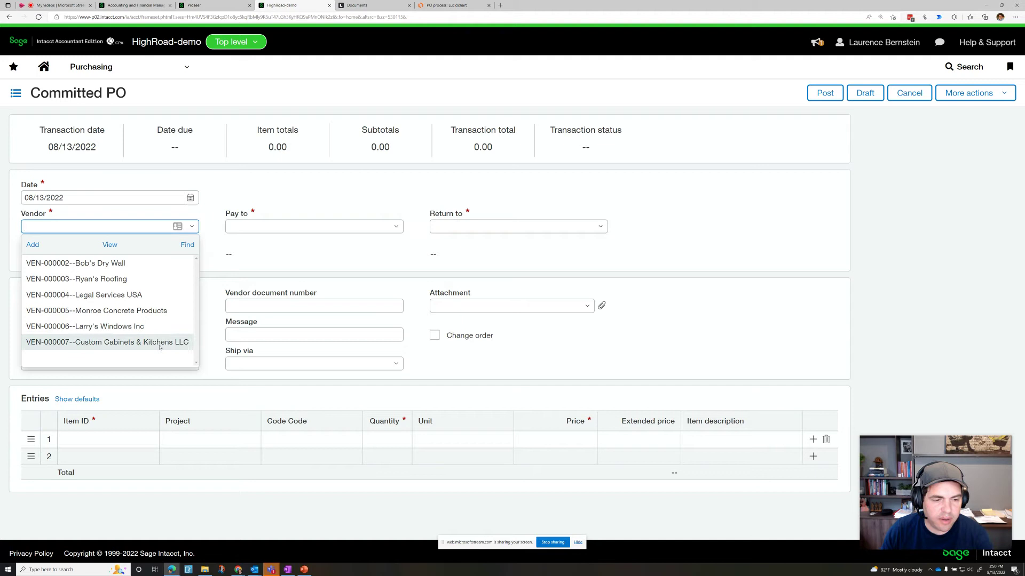
left_click(159, 344)
left_click(178, 252)
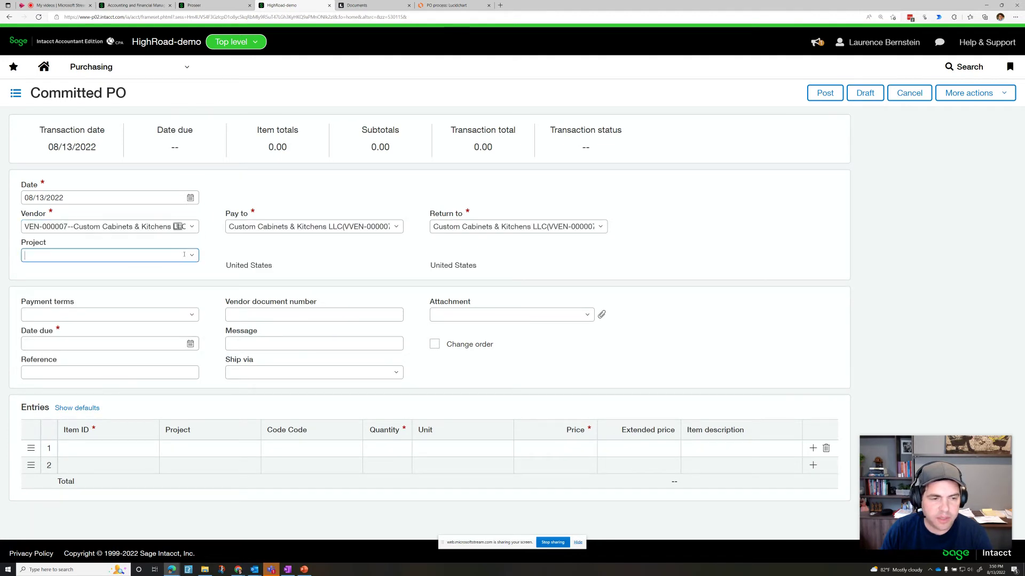
left_click(140, 291)
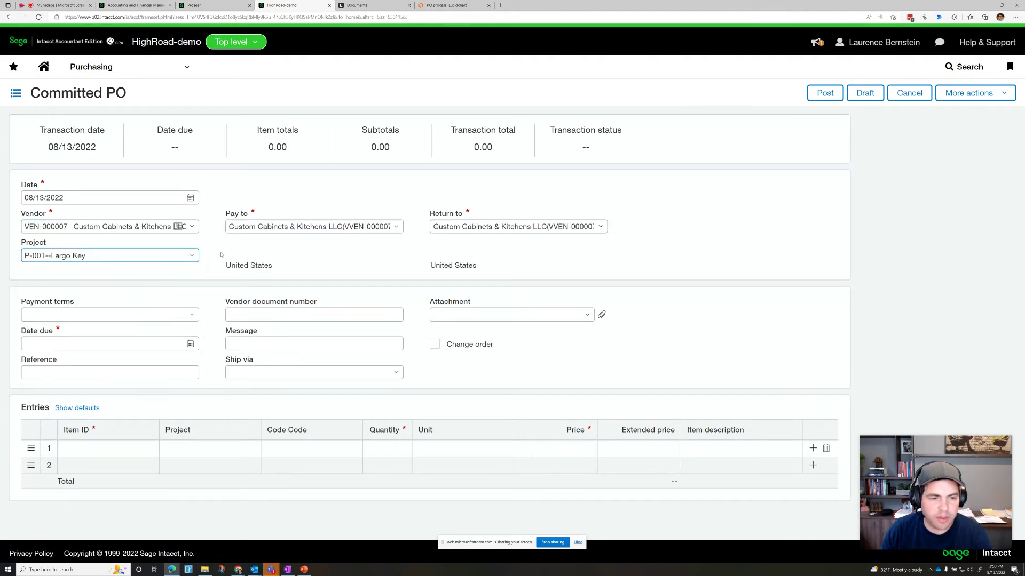
Set the payment terms to Net 30
key("Tab")
key("Down")
key("Return")
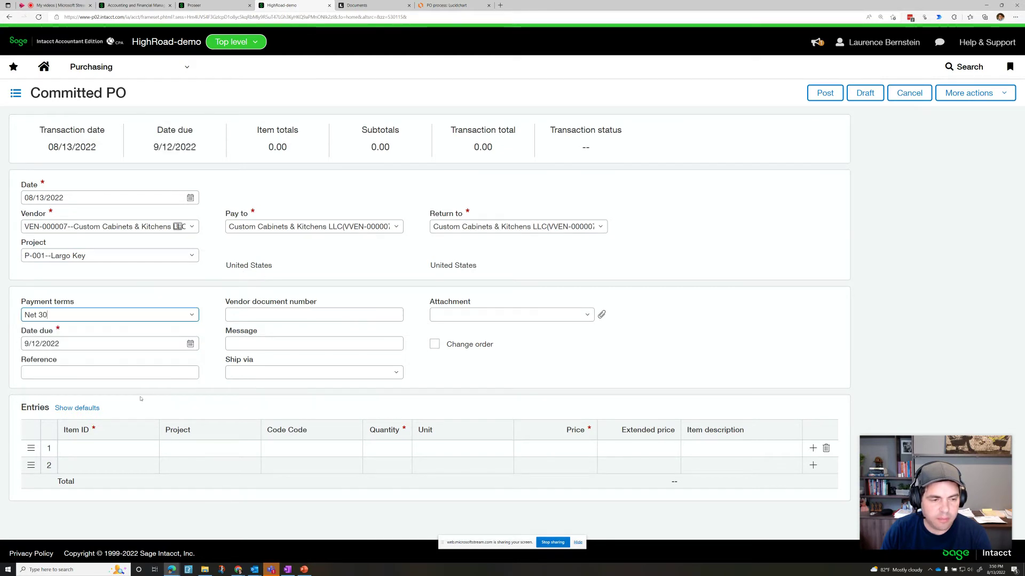
left_click(146, 449)
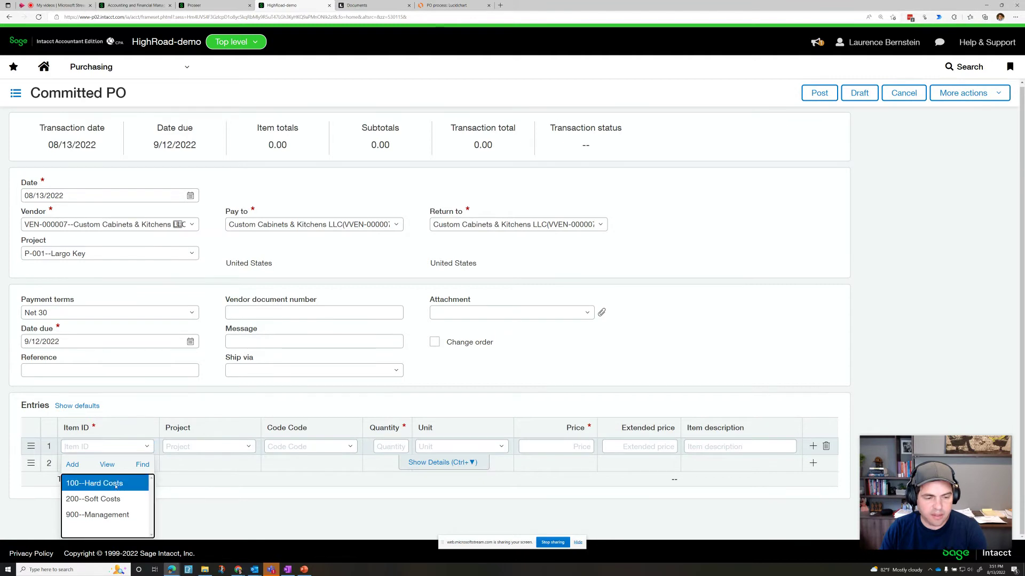
Give line 1 item 100--Hard Costs and cost code 13-010--FFE Purchasing
left_click(116, 484)
left_click(351, 449)
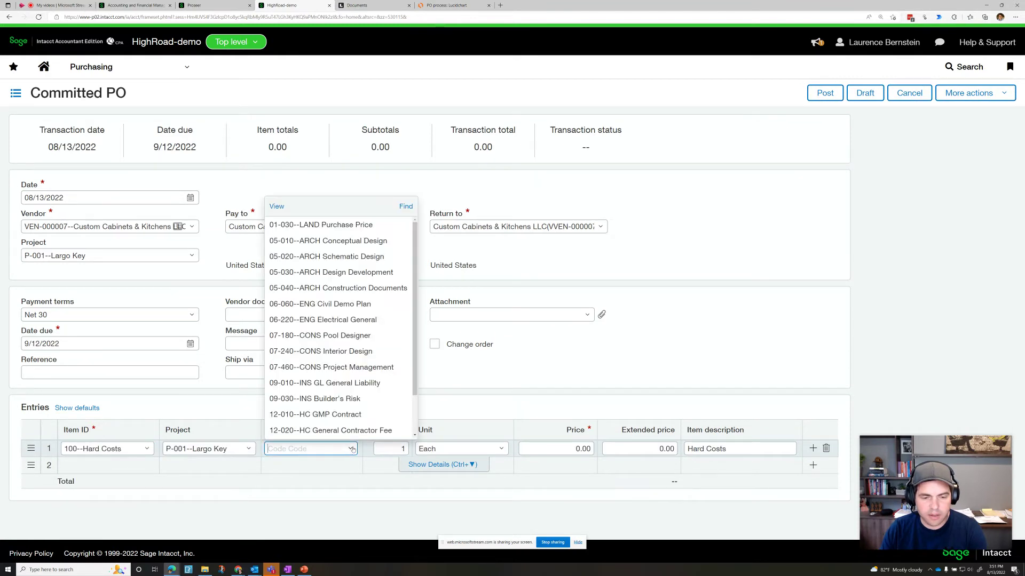
scroll(331, 382, "down", 1)
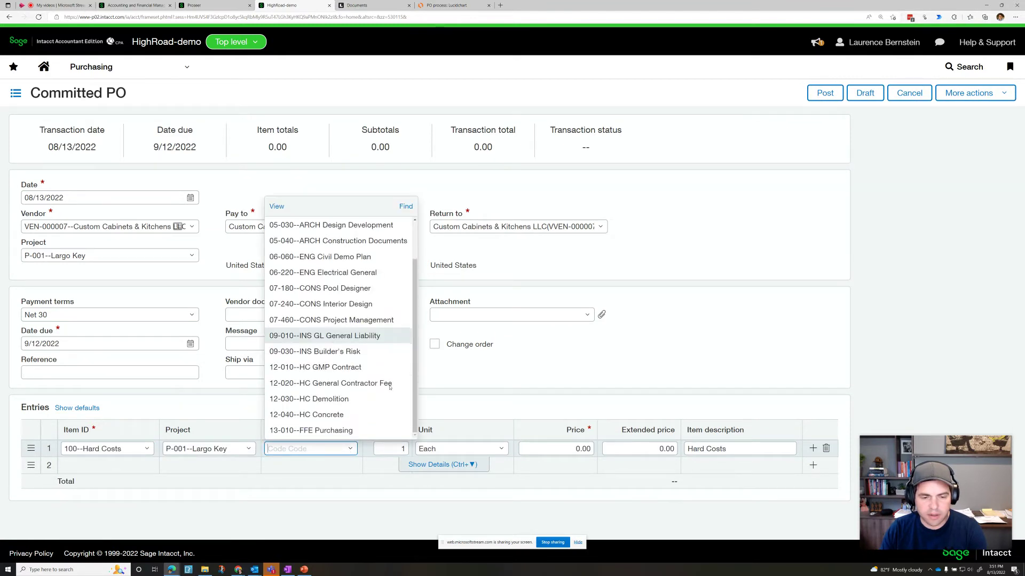
left_click(324, 431)
Enter quantity 40000, price 1.00 and description 'Kitchen cabinets' on the line
key("Tab")
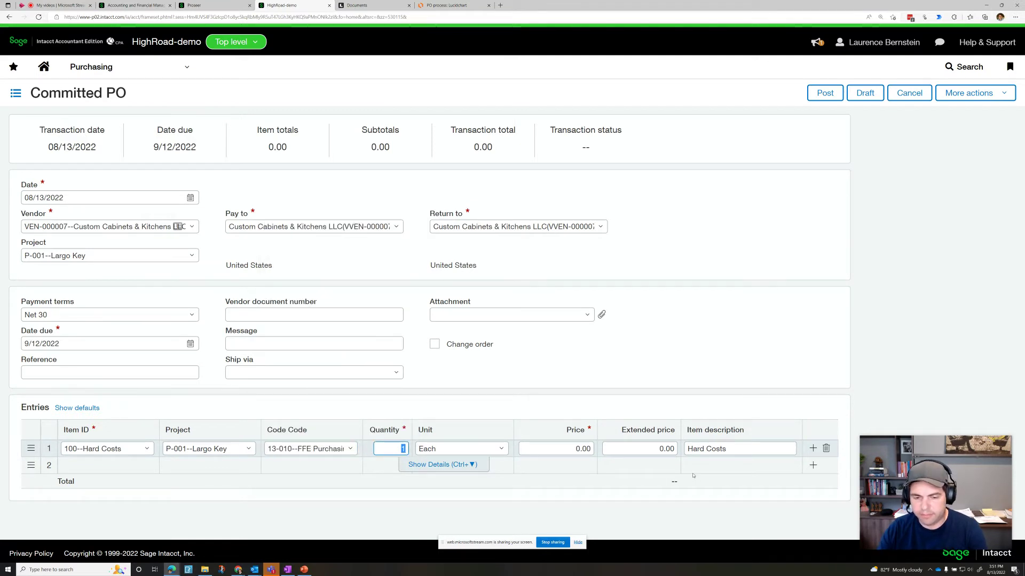
type("40000")
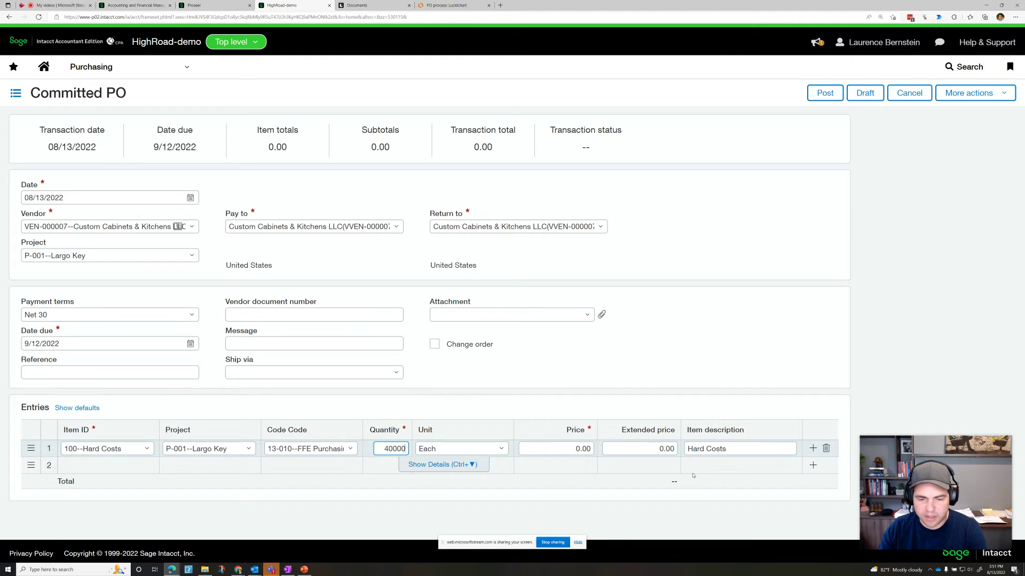
key("Tab")
key("Tab")
type("1")
key("Tab")
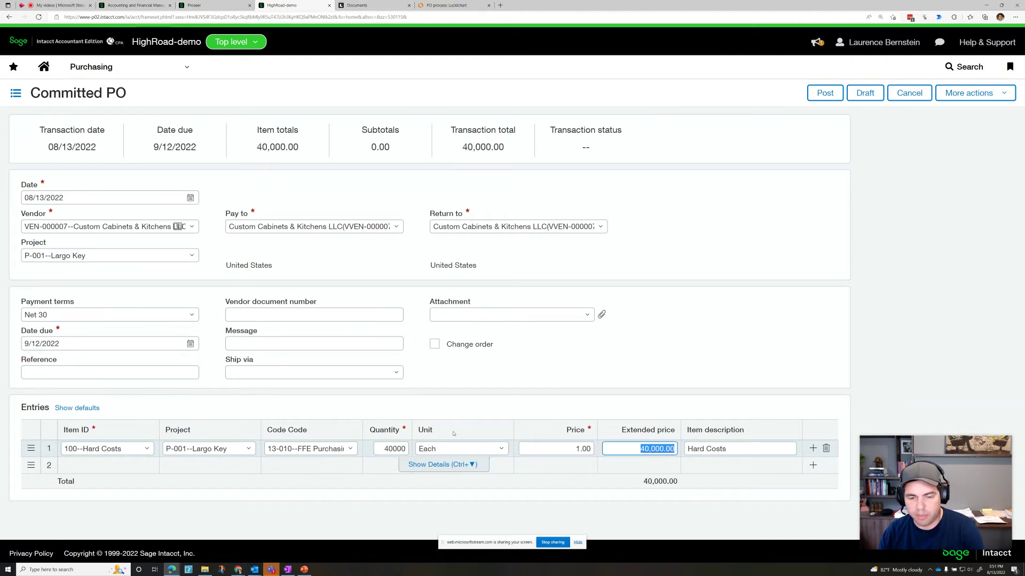
left_click(752, 449)
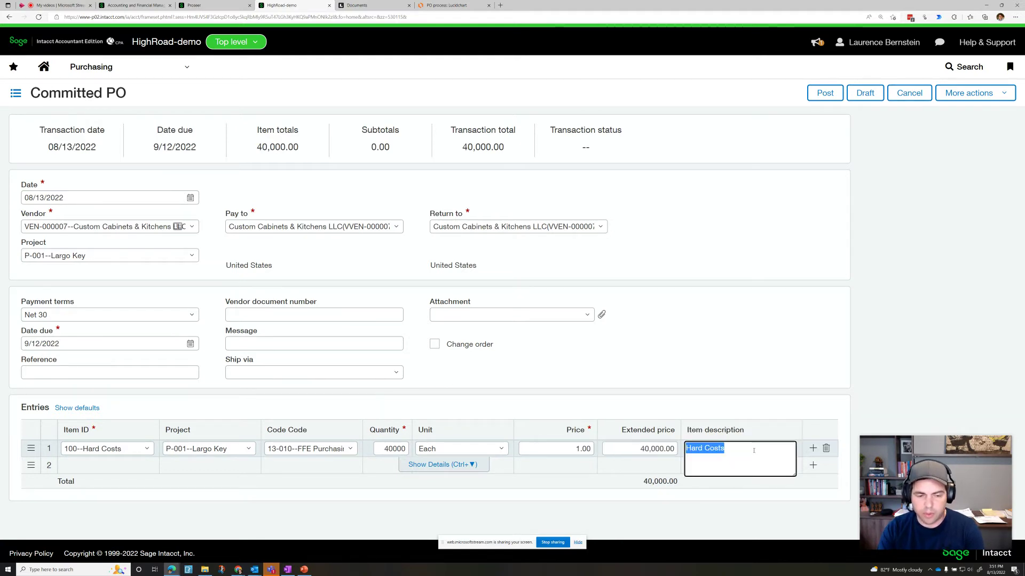
type("Kitchen ")
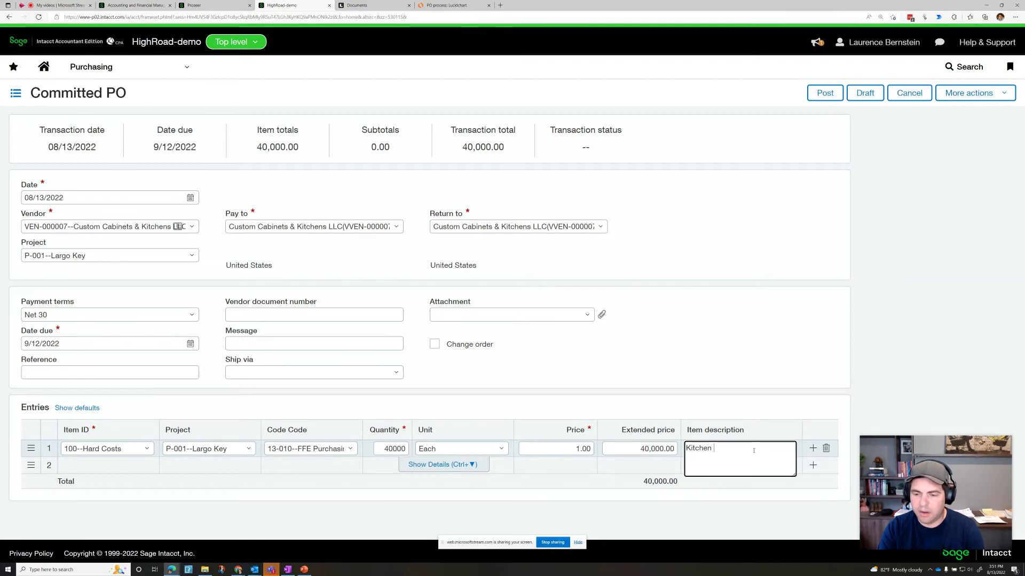
type("cabinets")
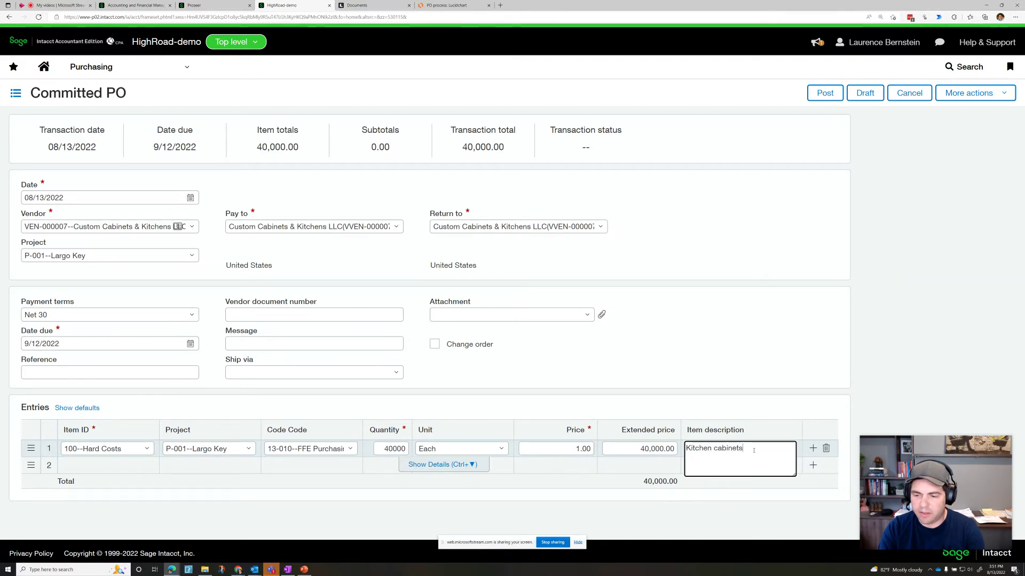
left_click(508, 393)
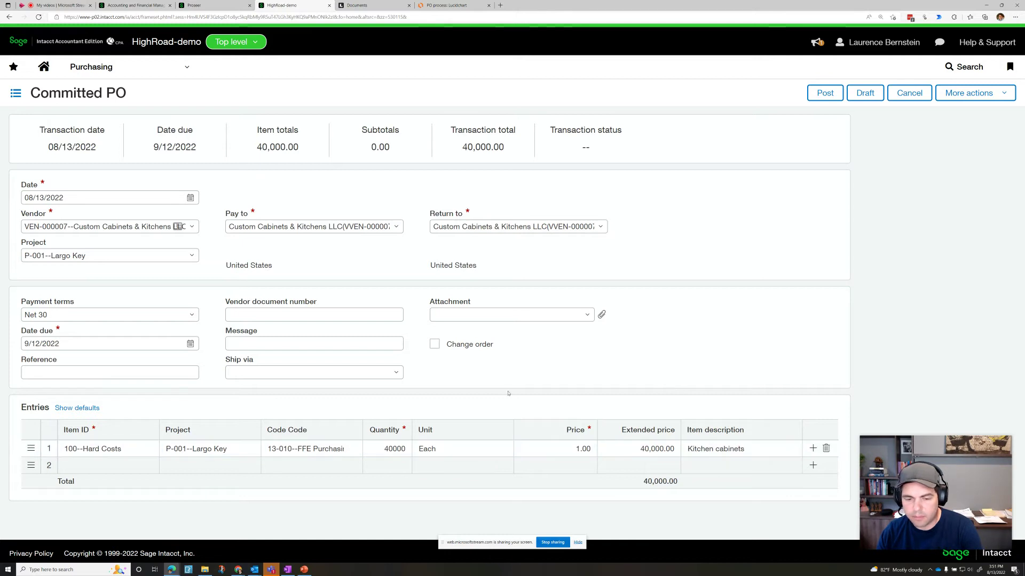
Make the cabinet line billable with location E100--High Road Construction Inc, leaving change order unchecked
left_click(481, 447)
left_click(443, 465)
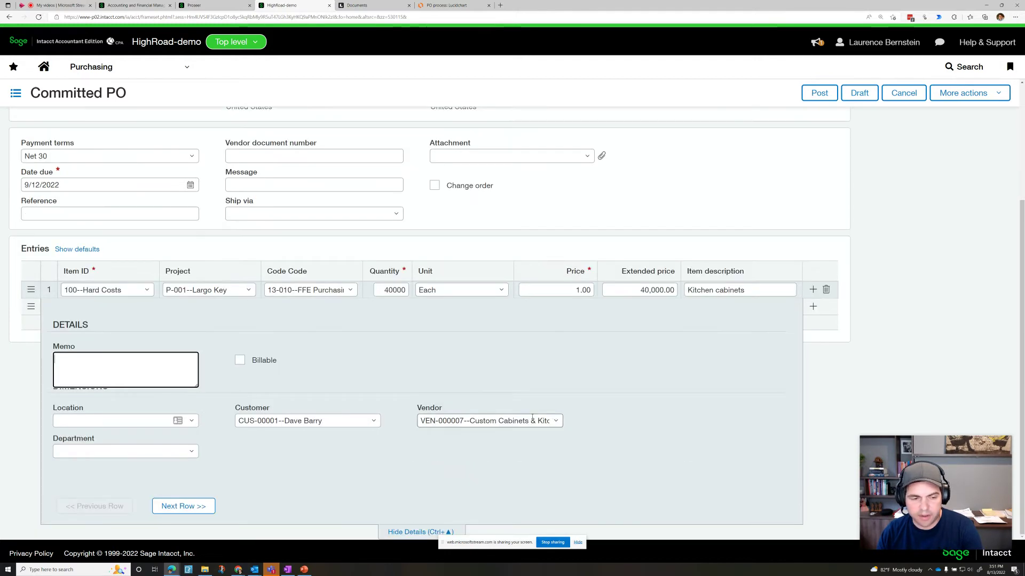
key("Tab")
key("space")
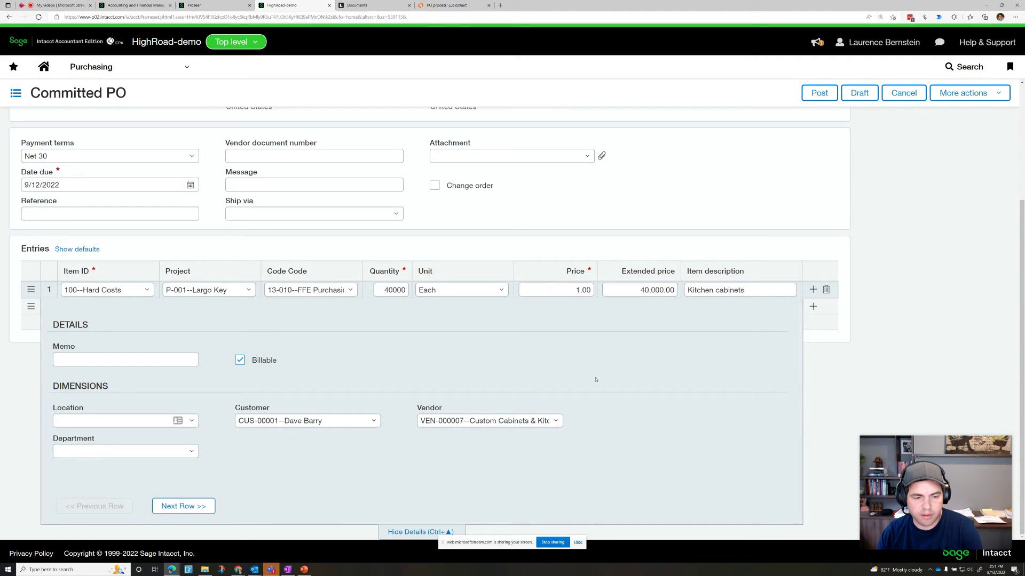
left_click(160, 421)
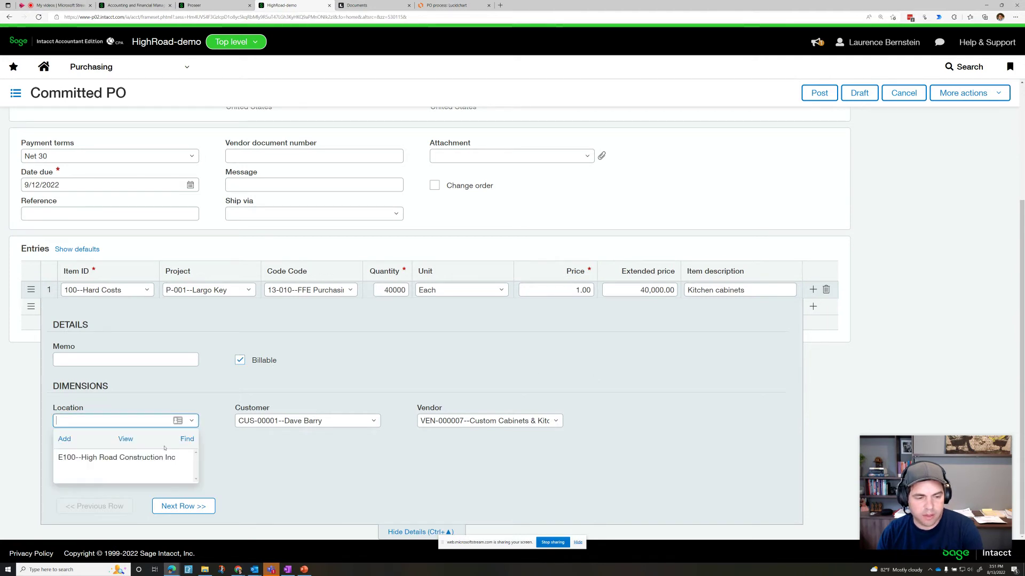
left_click(156, 458)
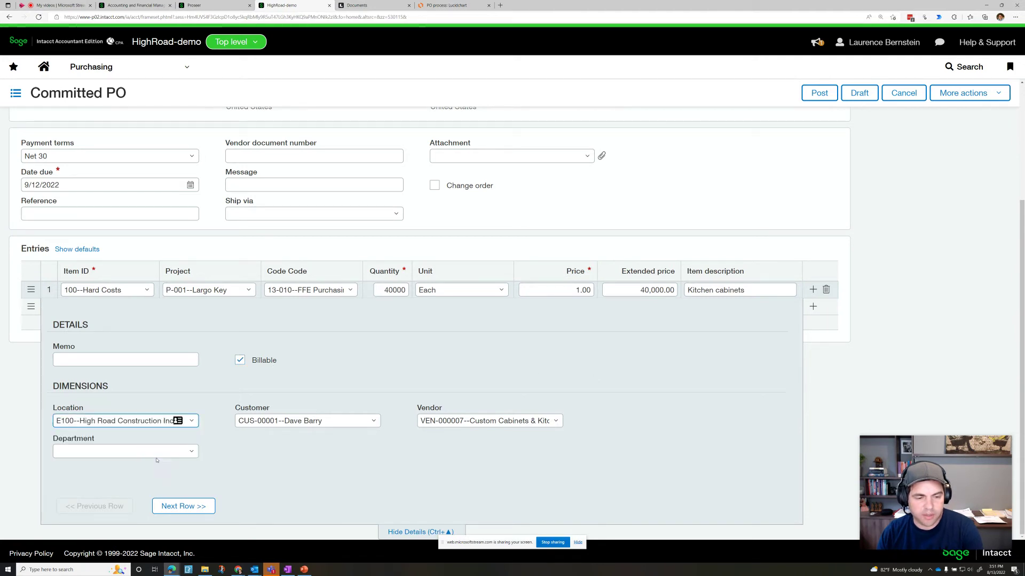
left_click(421, 532)
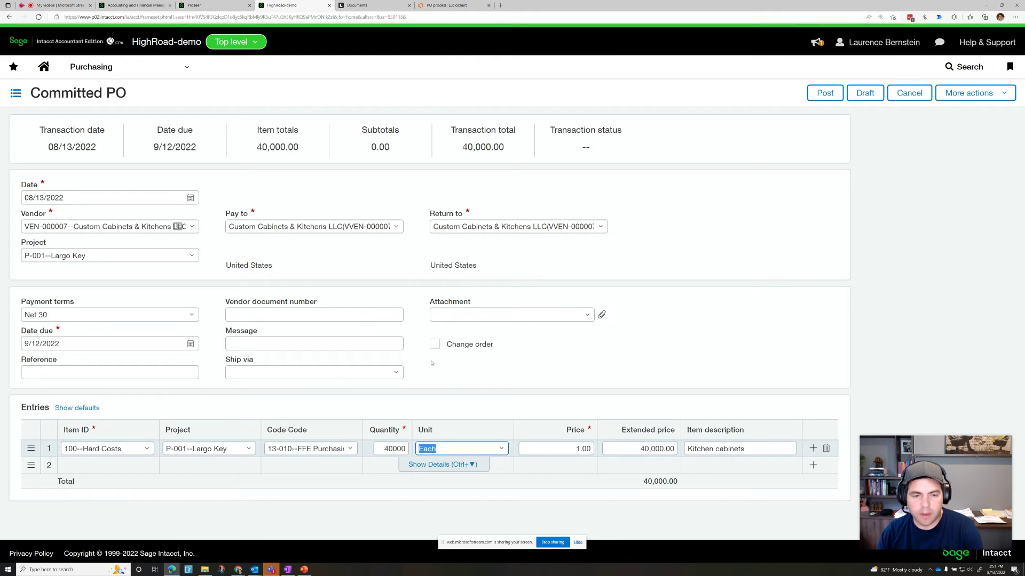
left_click(511, 359)
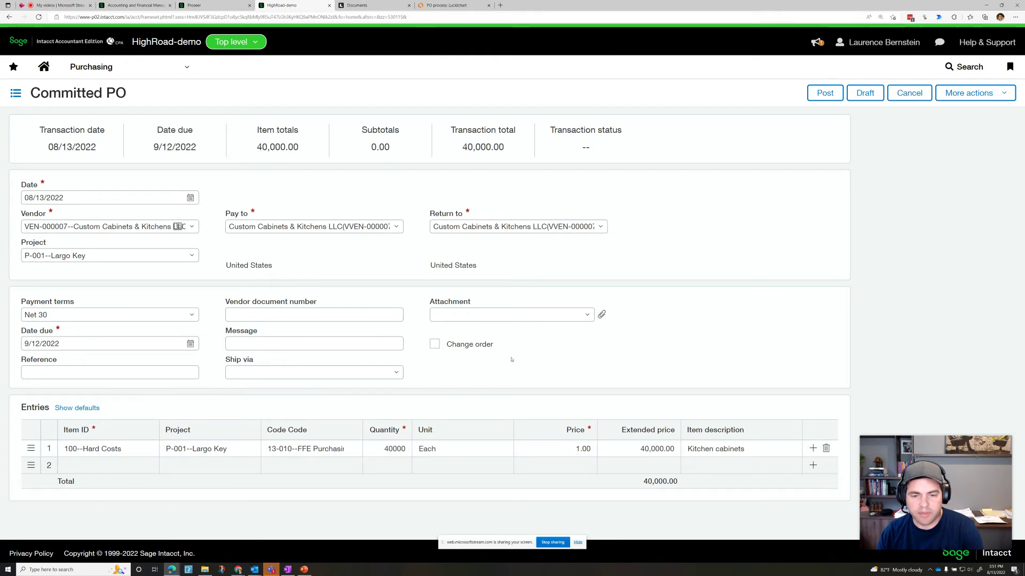
left_click(434, 345)
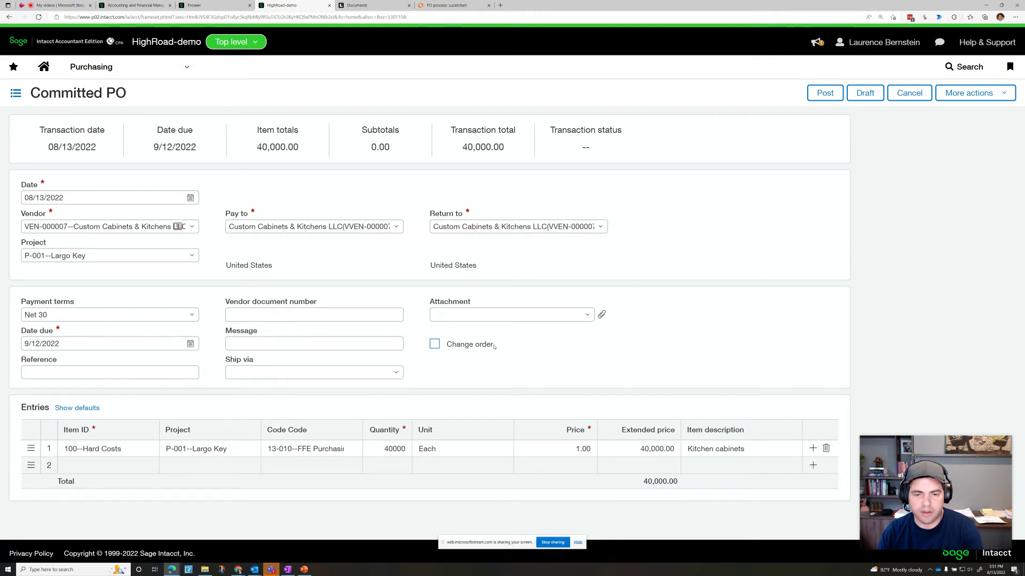
mouse_move(494, 348)
left_mouse_down()
mouse_move(459, 346)
mouse_move(491, 346)
left_mouse_up()
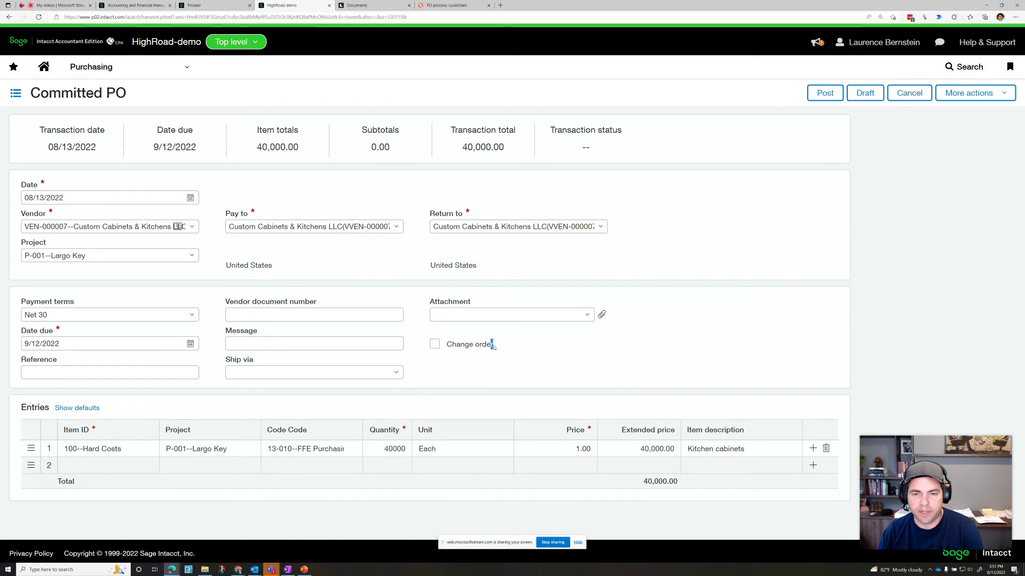
Post committed PO-000007, convert it to a purchase order and post PO-000008
left_click(824, 94)
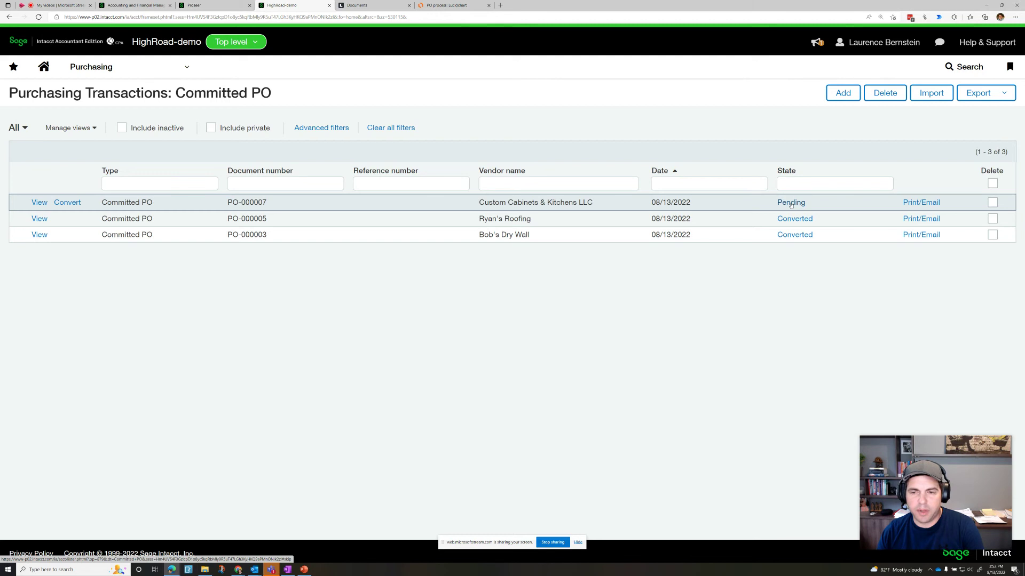
left_click_drag(492, 203, 556, 202)
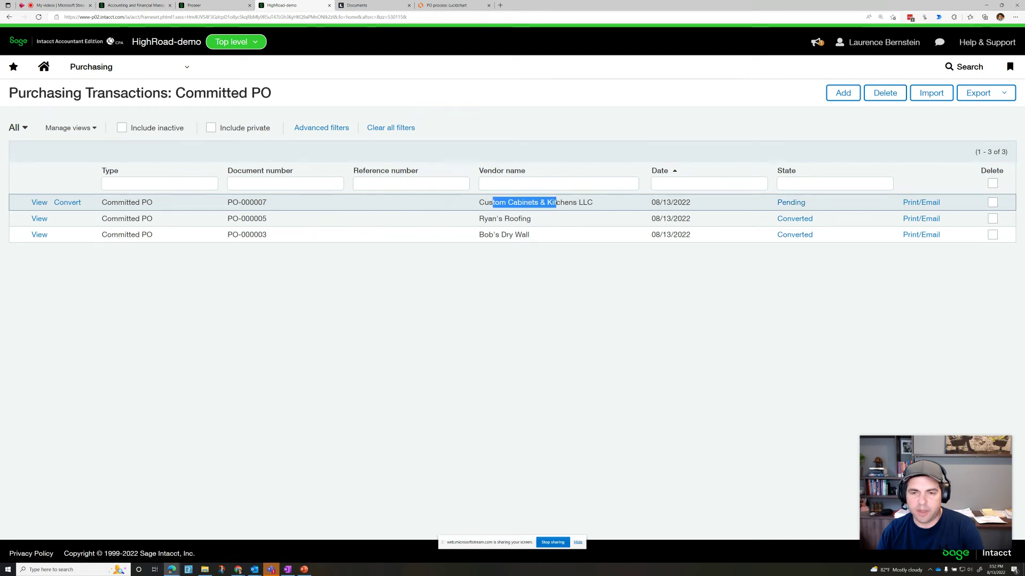
left_click(76, 203)
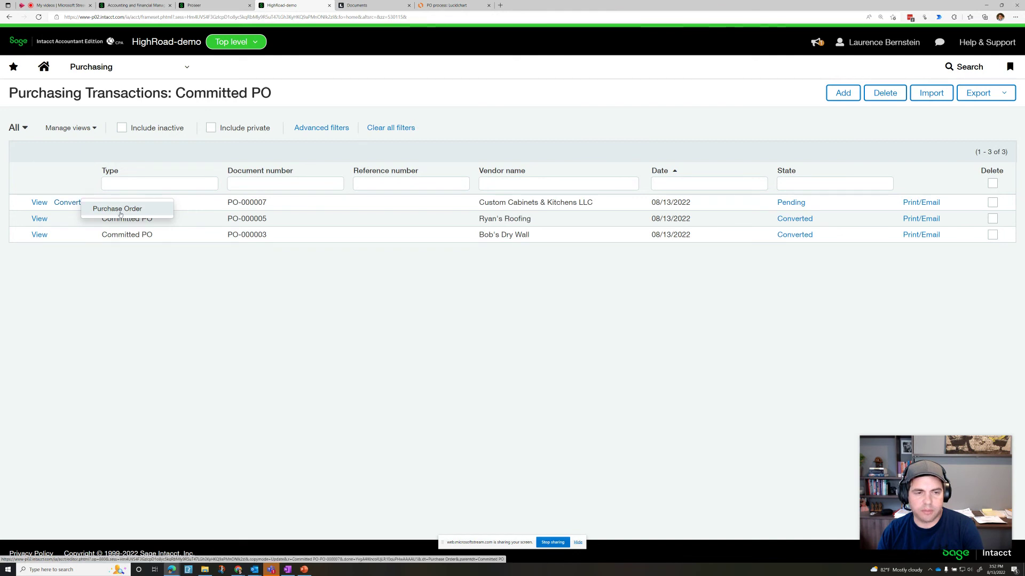
left_click(94, 208)
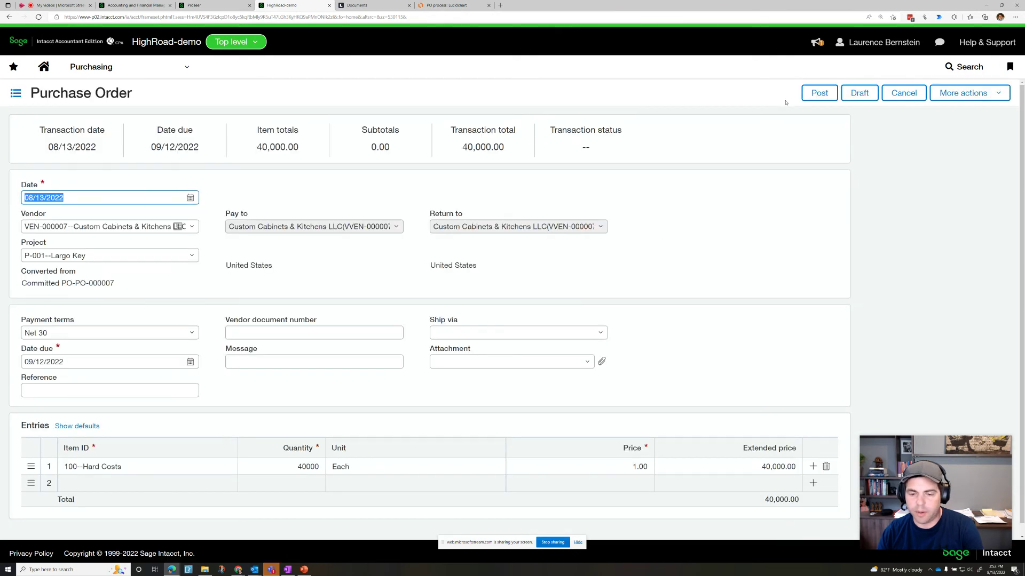
left_click(818, 94)
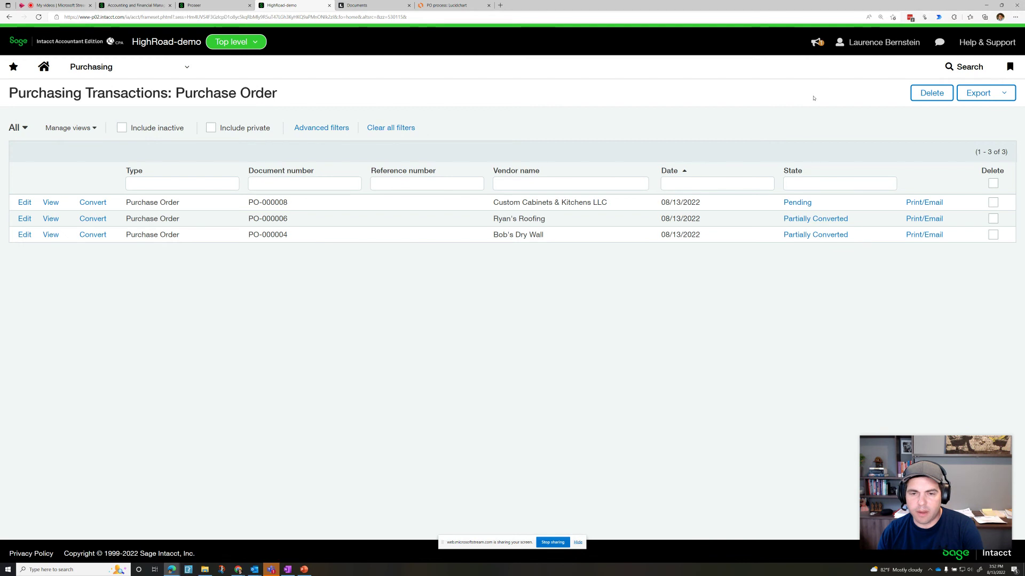
Open Project Overview and refresh the Job Cost Report to show 40,000.00 under 13-010 FFE Purchasing
left_click(88, 203)
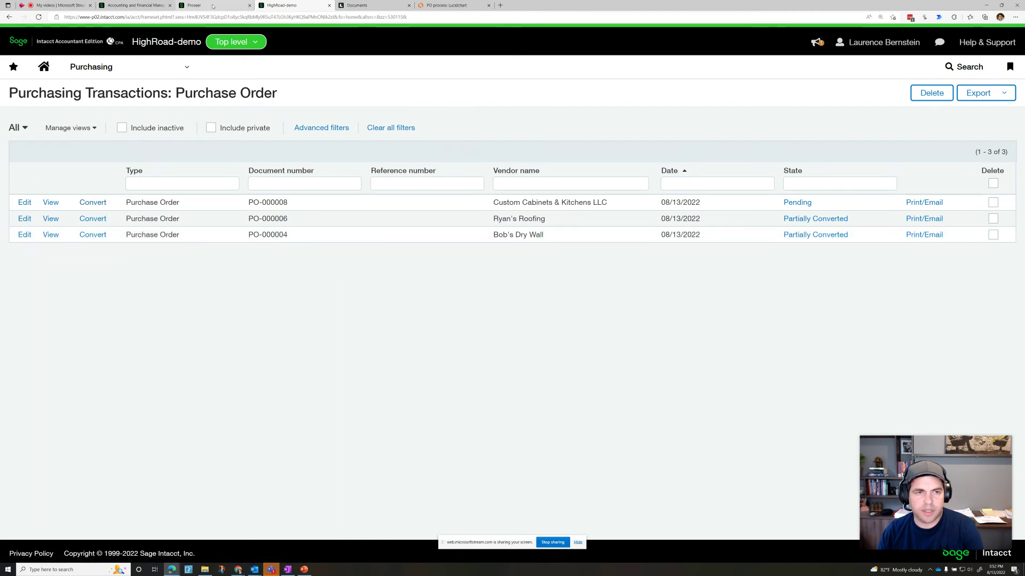
left_click(87, 68)
mouse_move(107, 93)
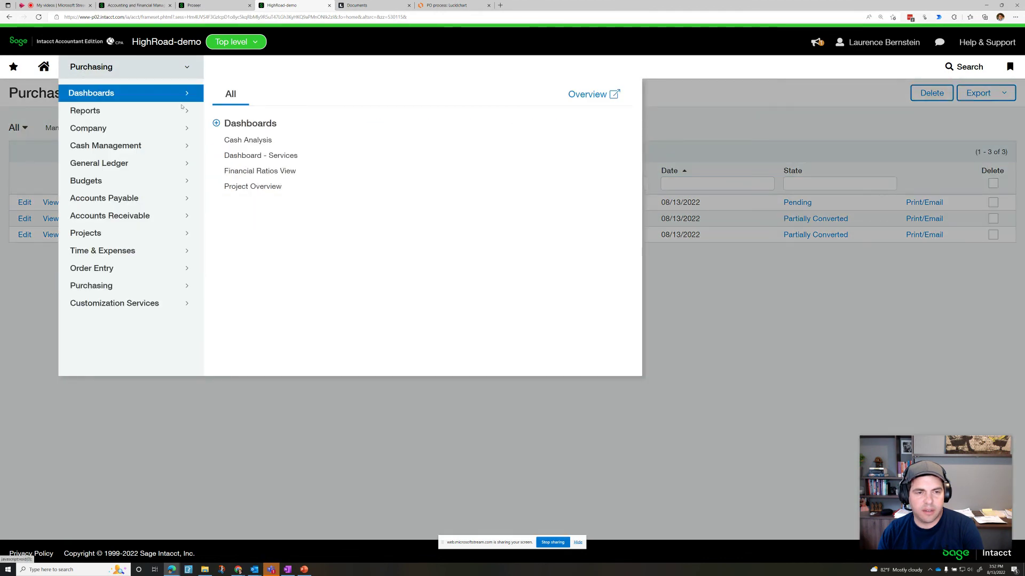
left_click(265, 186)
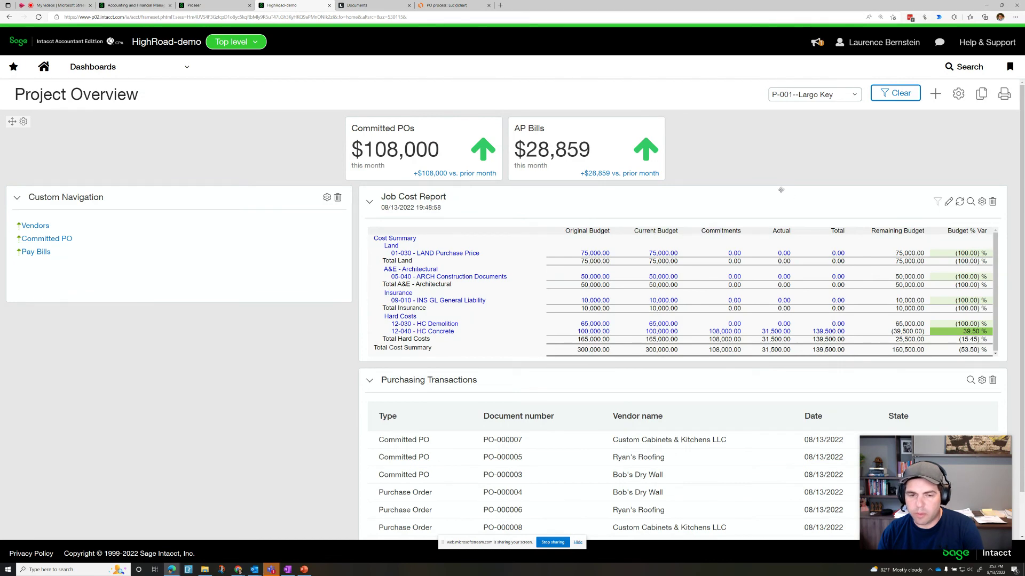
left_click(960, 201)
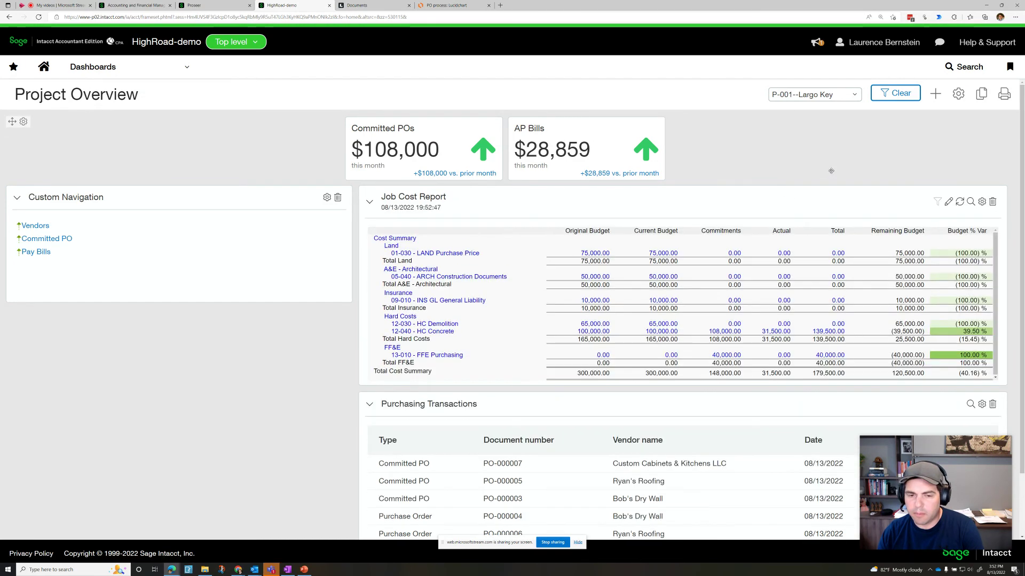